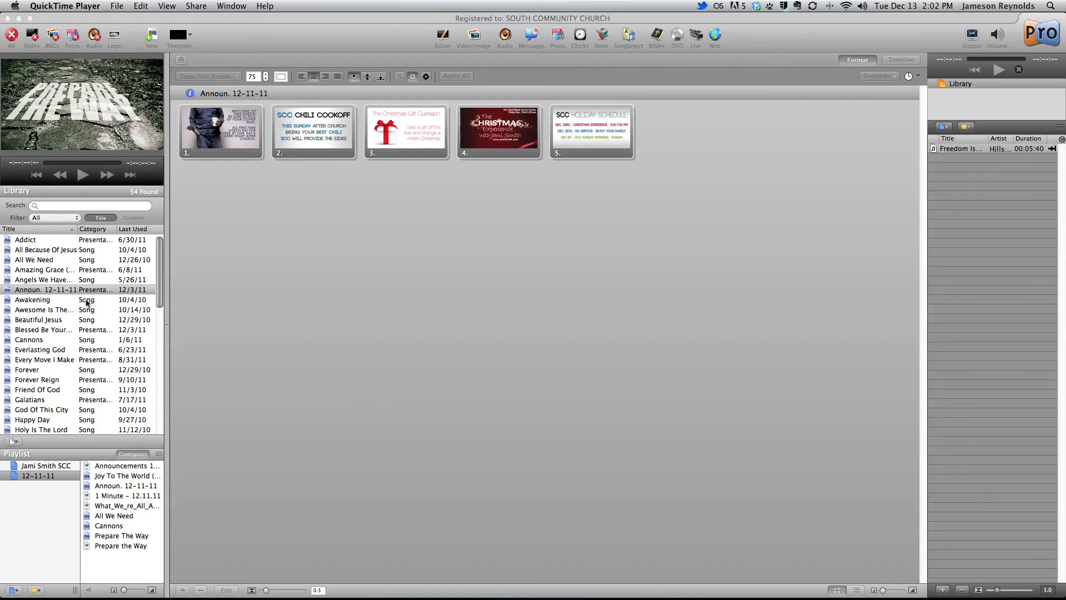
Show the Announcements 12-11-11 video in the playlist and look through the playlist's combined contents
mouse_move(159, 253)
mouse_down()
mouse_move(156, 371)
mouse_move(159, 247)
mouse_up()
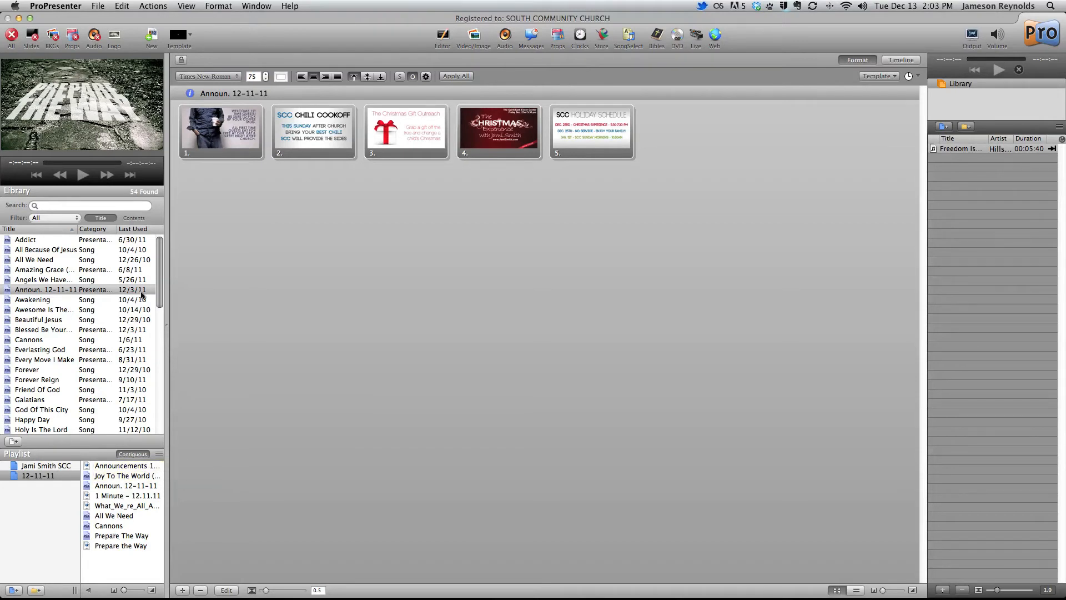
drag(162, 275, 163, 246)
click(135, 470)
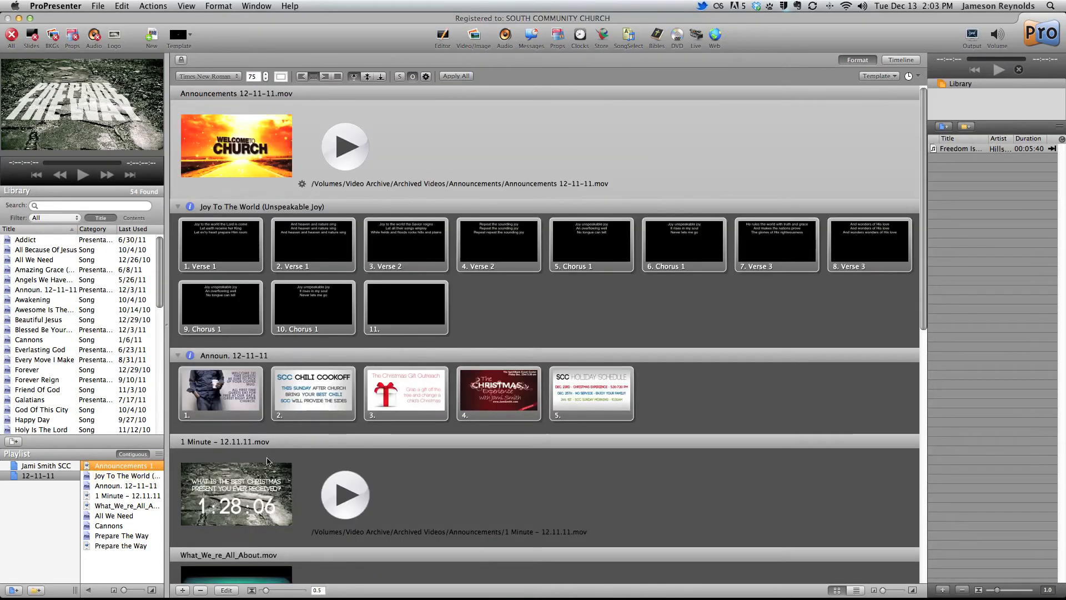
scroll(592, 329, down, 5)
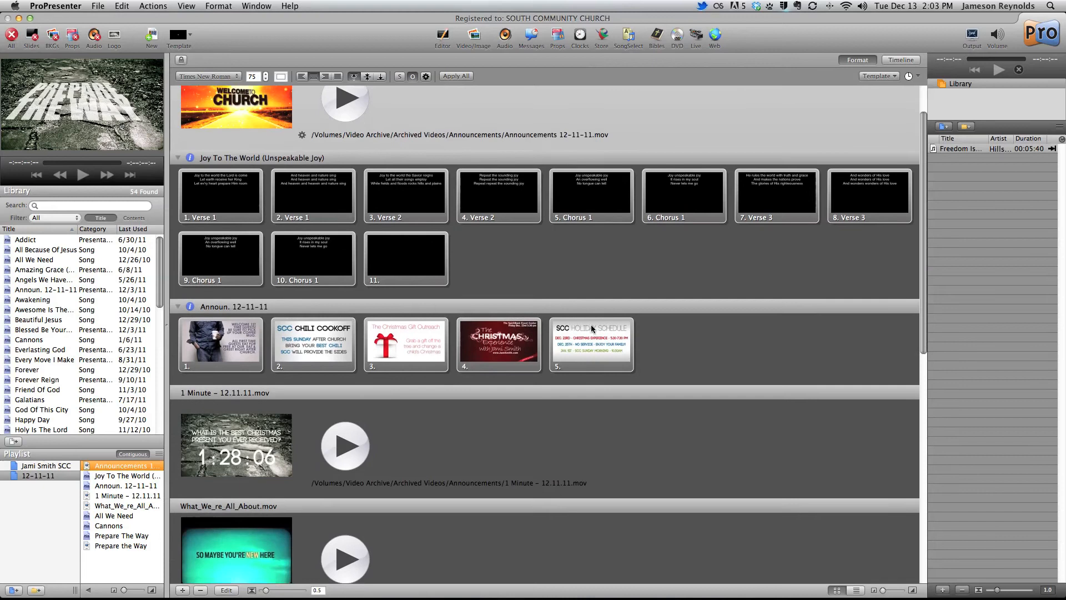
scroll(592, 328, down, 8)
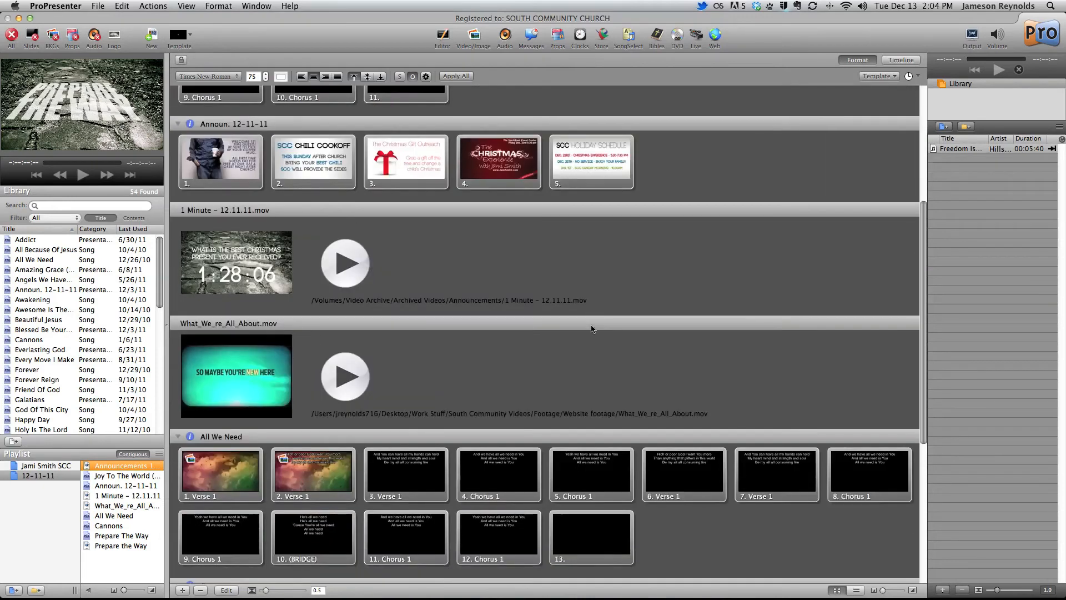
scroll(592, 328, up, 4)
scroll(592, 328, up, 8)
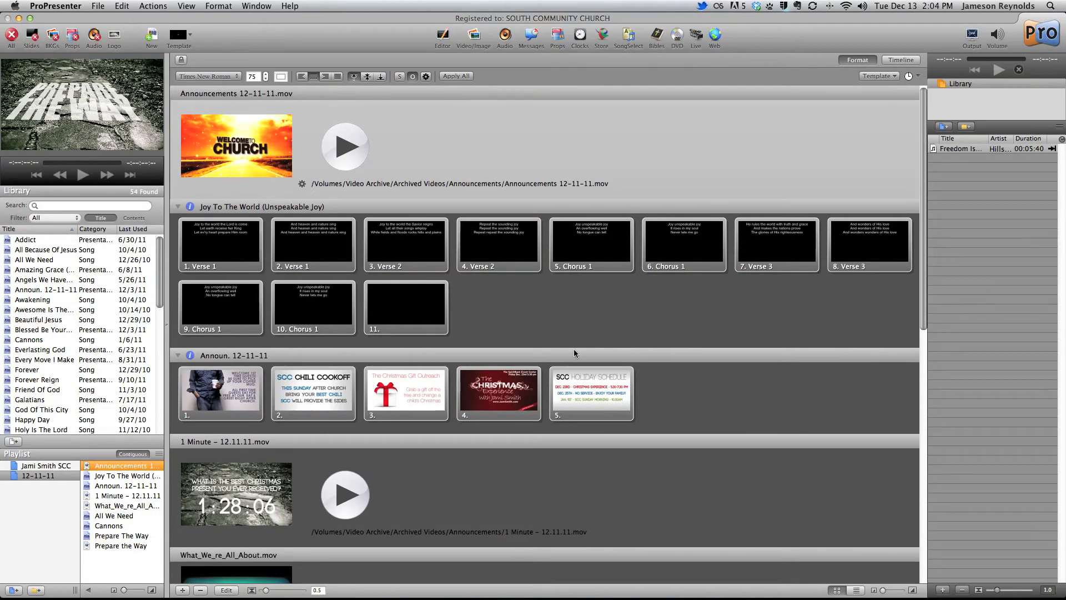
View the playlist items from Joy To The World through What_We_re_All_About one by one, ending back on the Announcements video
click(125, 475)
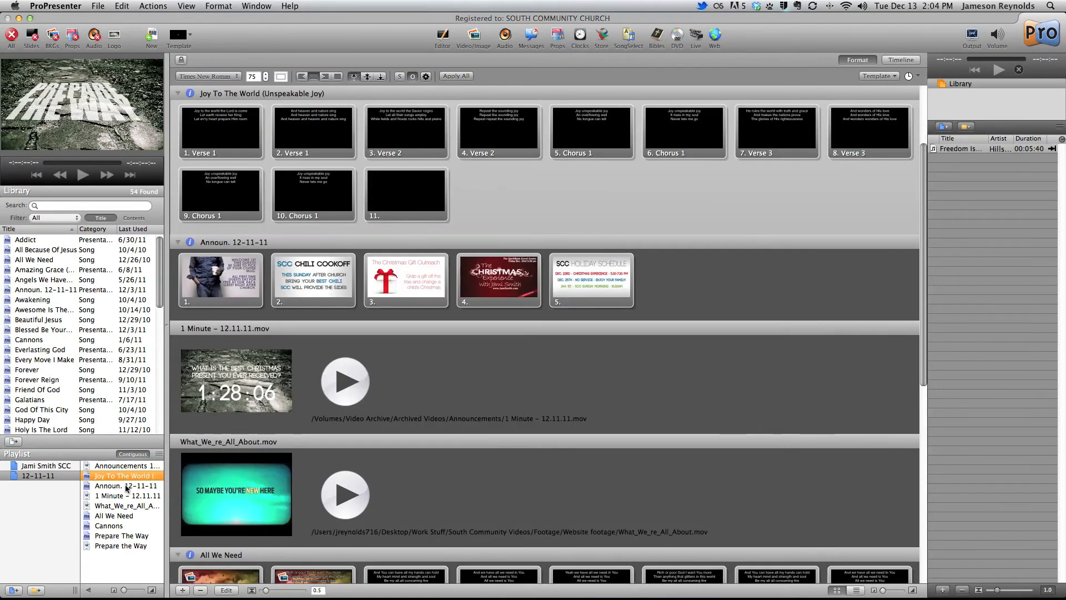
click(125, 484)
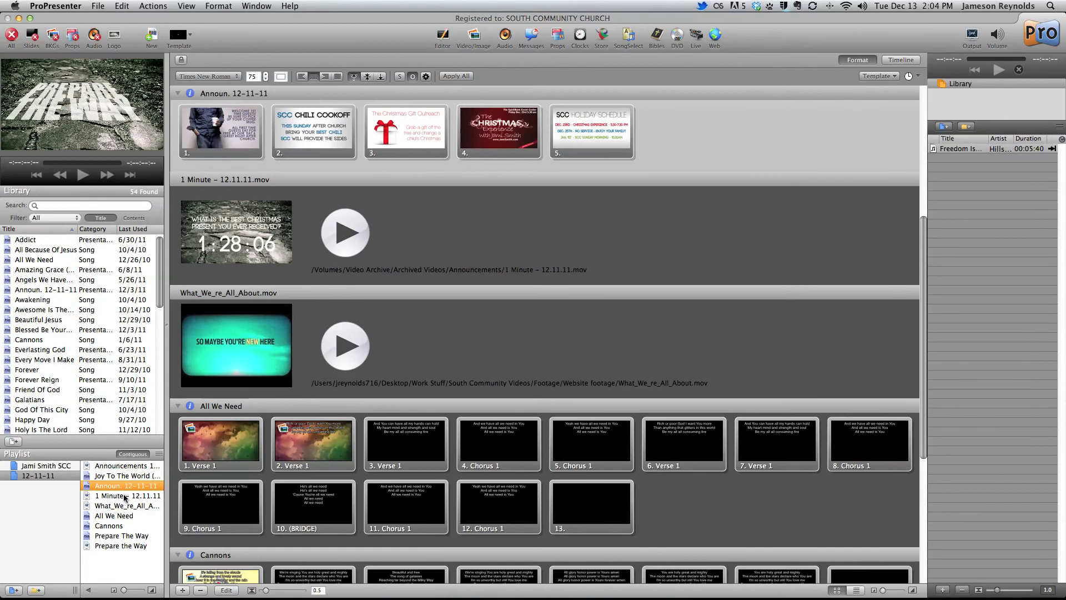
click(125, 496)
click(126, 507)
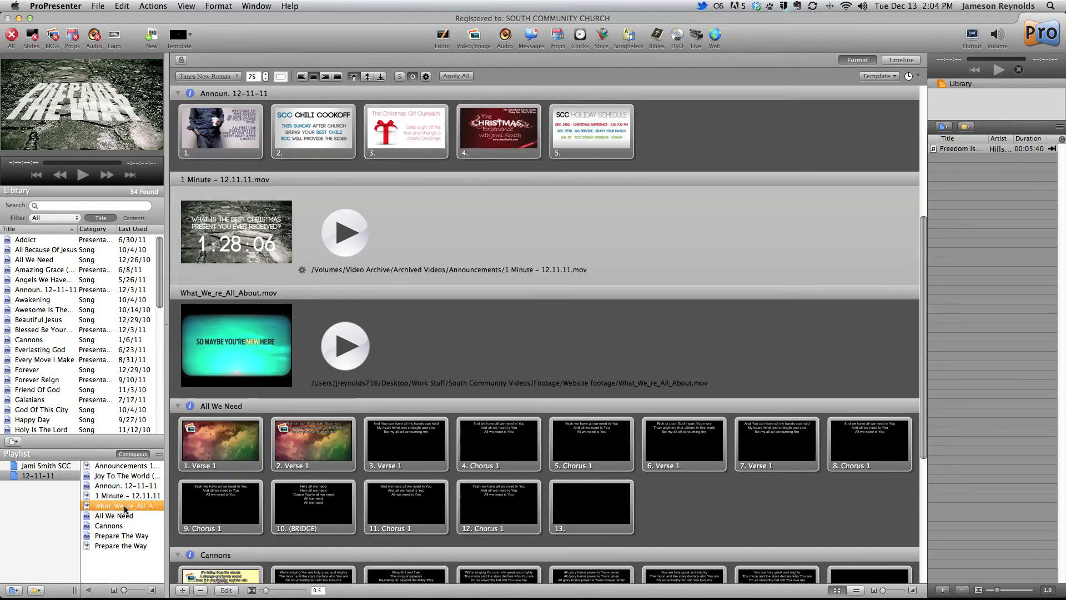
click(128, 471)
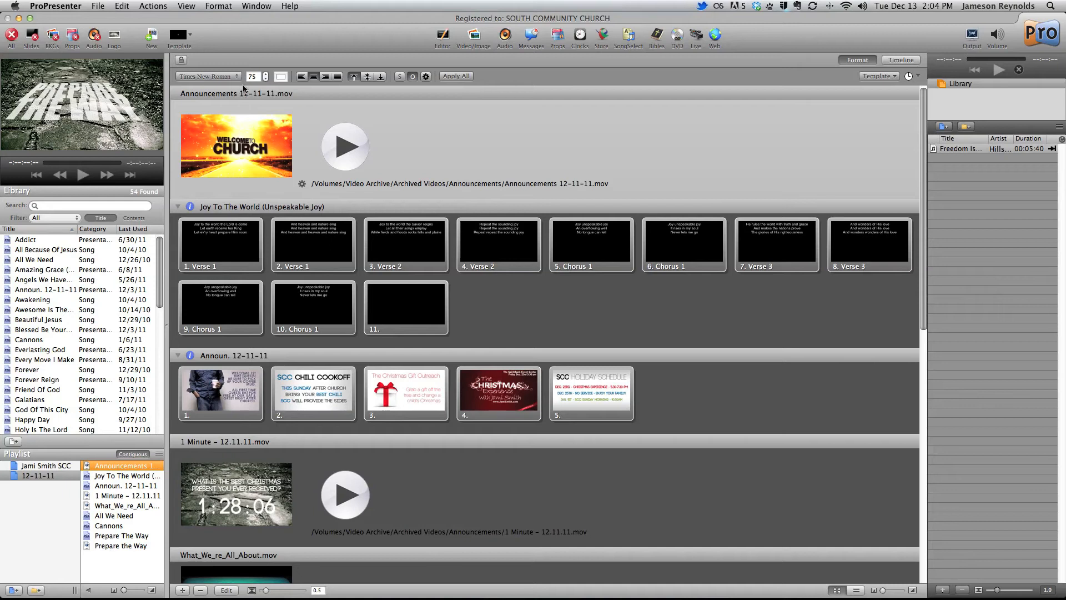
key(super+Tab)
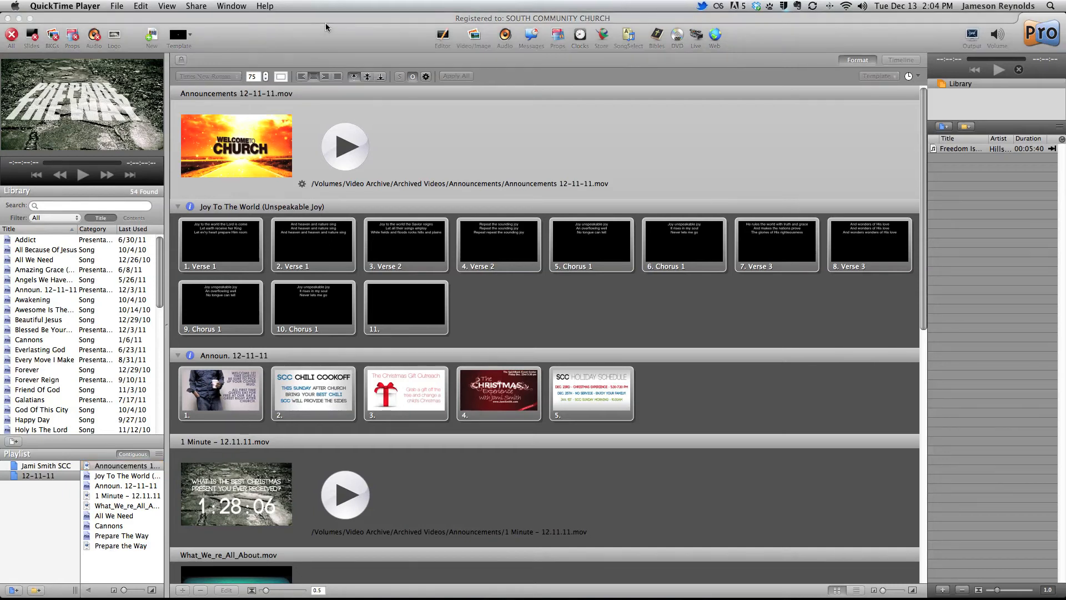
click(385, 21)
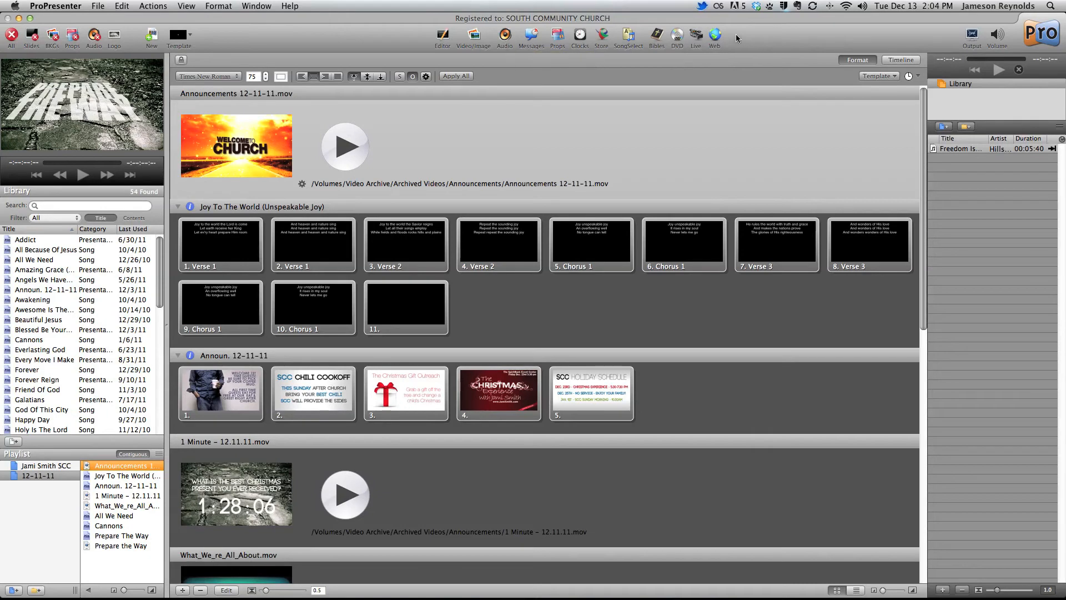
Open the Video/Image Bin and play the abstractCircles background video on the output
click(476, 35)
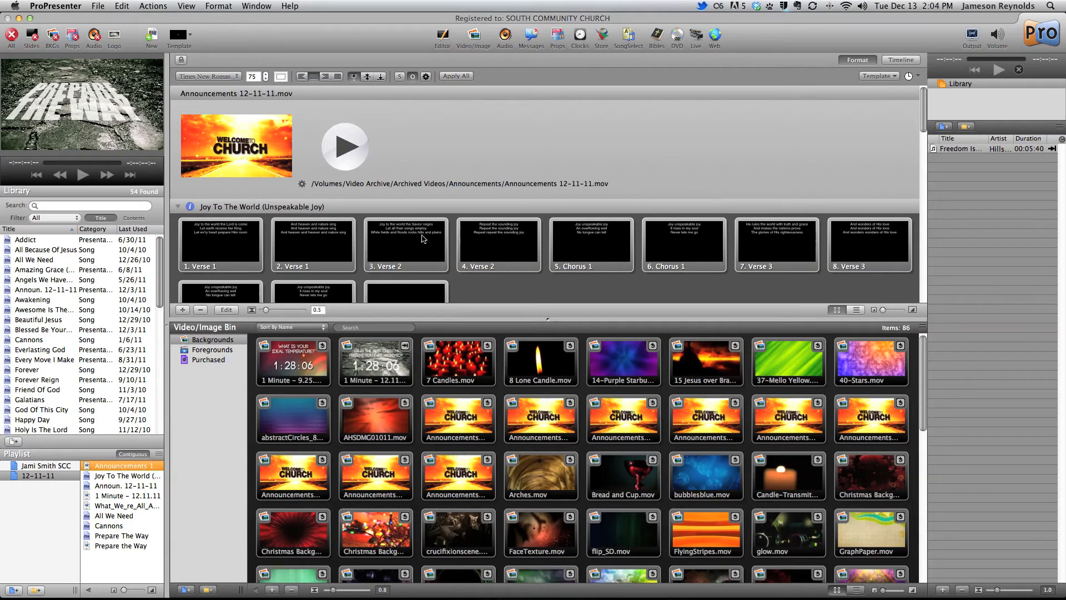
scroll(443, 240, down, 3)
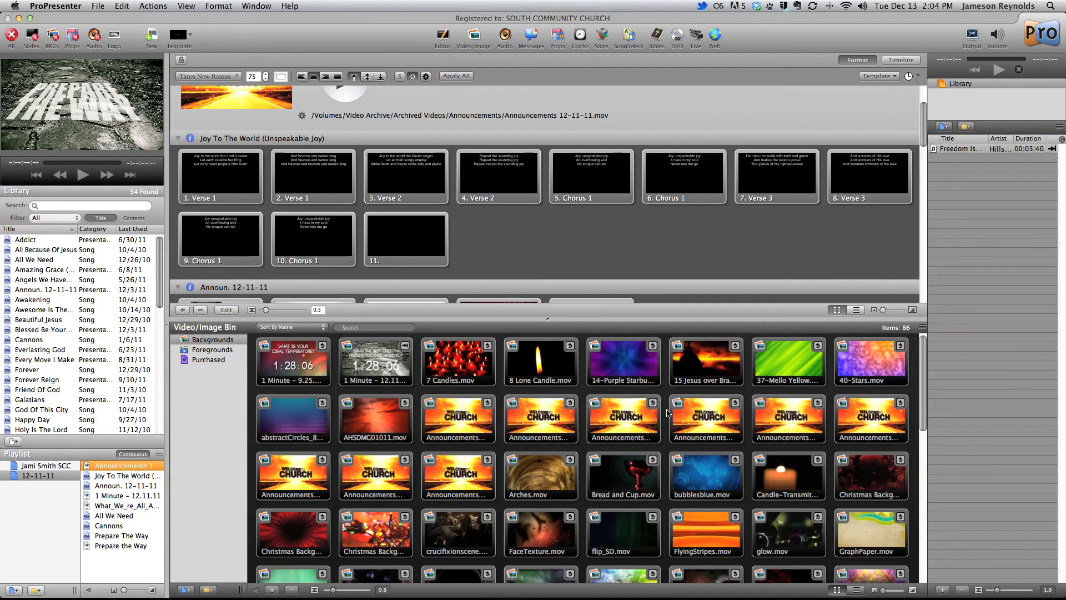
click(287, 421)
click(288, 421)
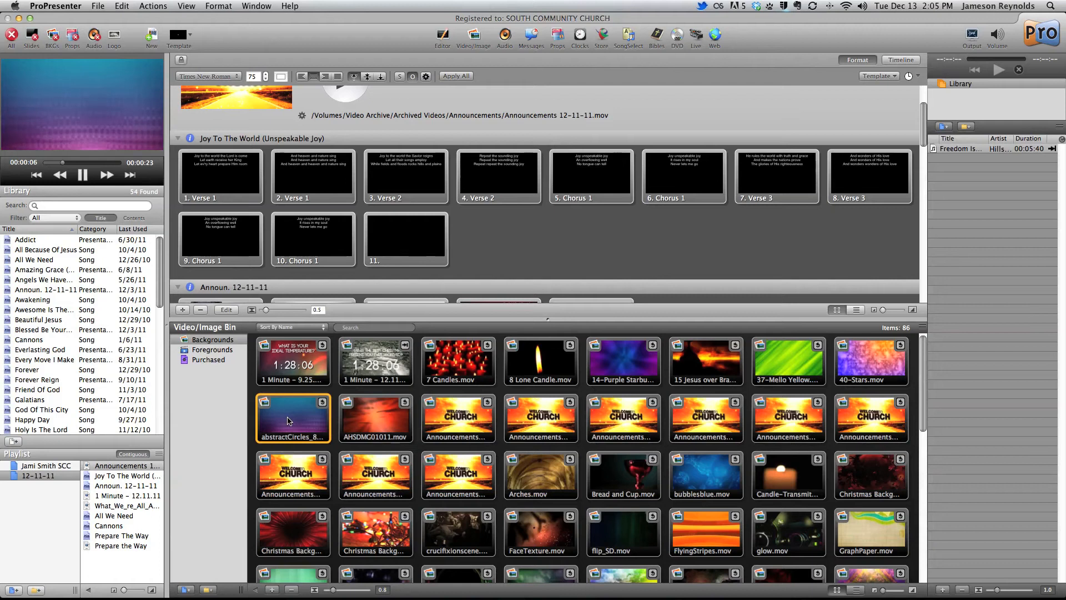
Assign the abstractCircles background to the first Verse 1 slide of Joy To The World and display that slide
click(288, 420)
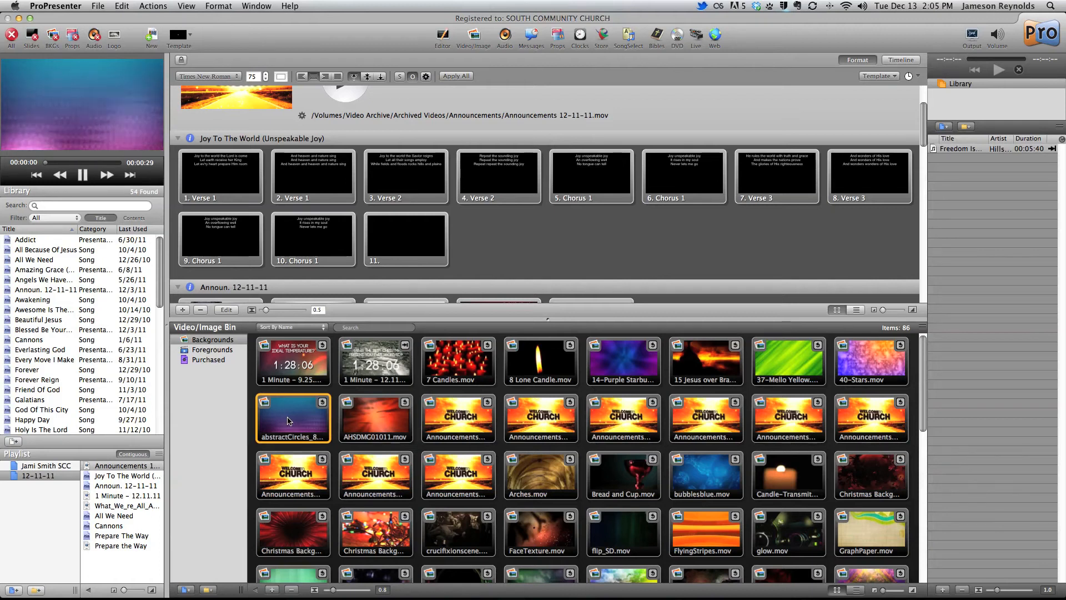
drag(298, 427, 231, 191)
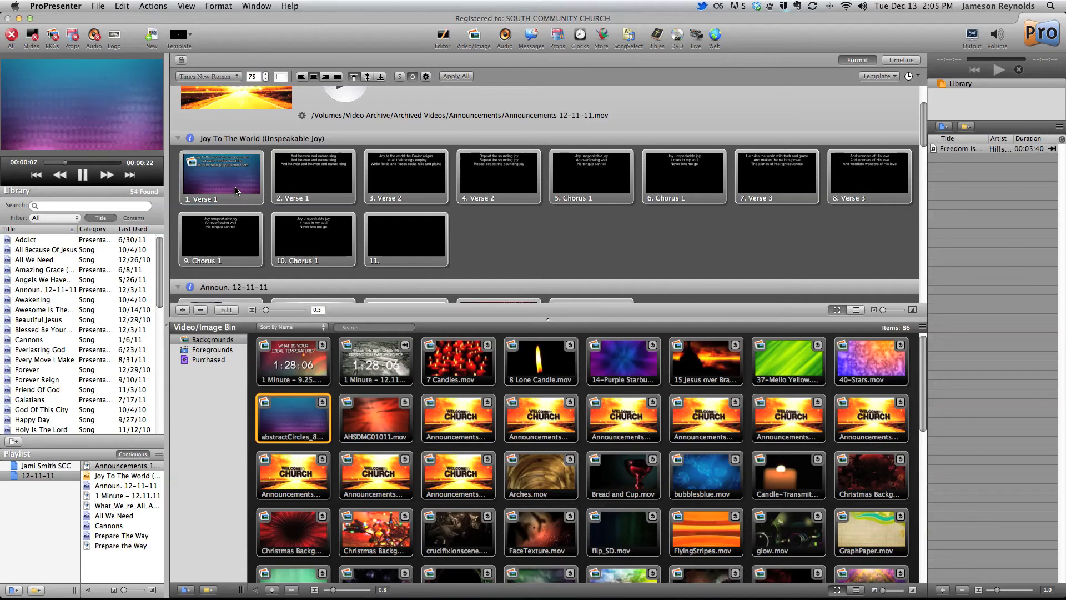
click(236, 191)
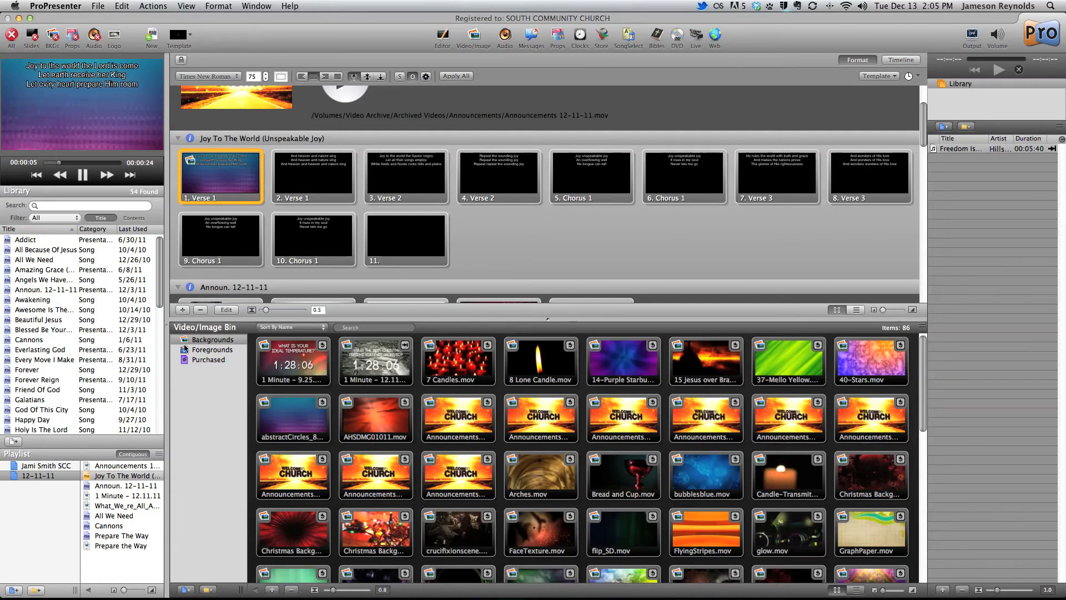
View the Foregrounds collection in the Video/Image Bin and close the bin
click(203, 349)
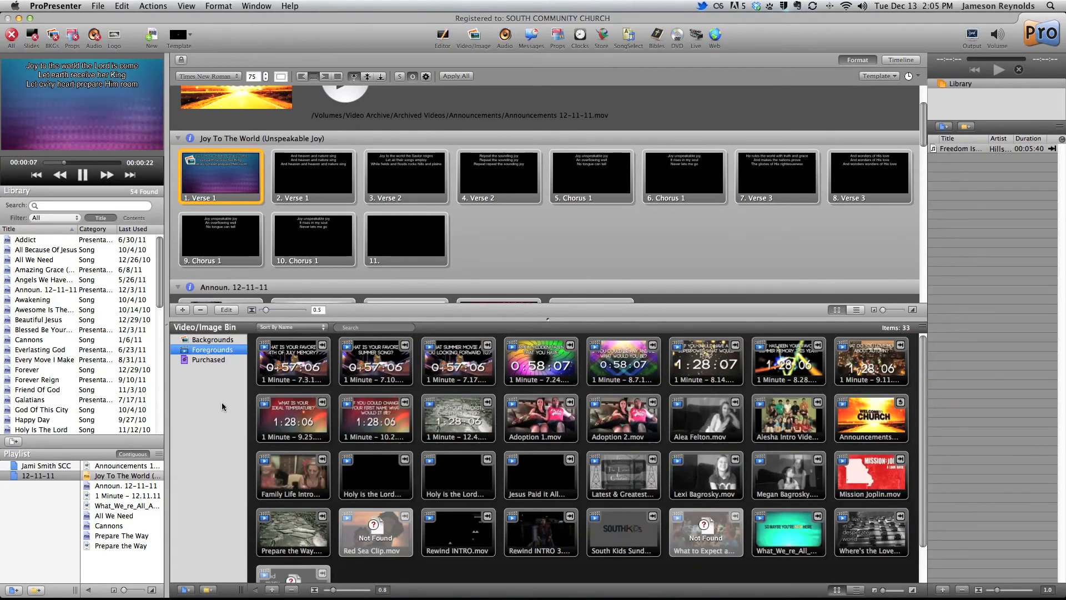
click(475, 35)
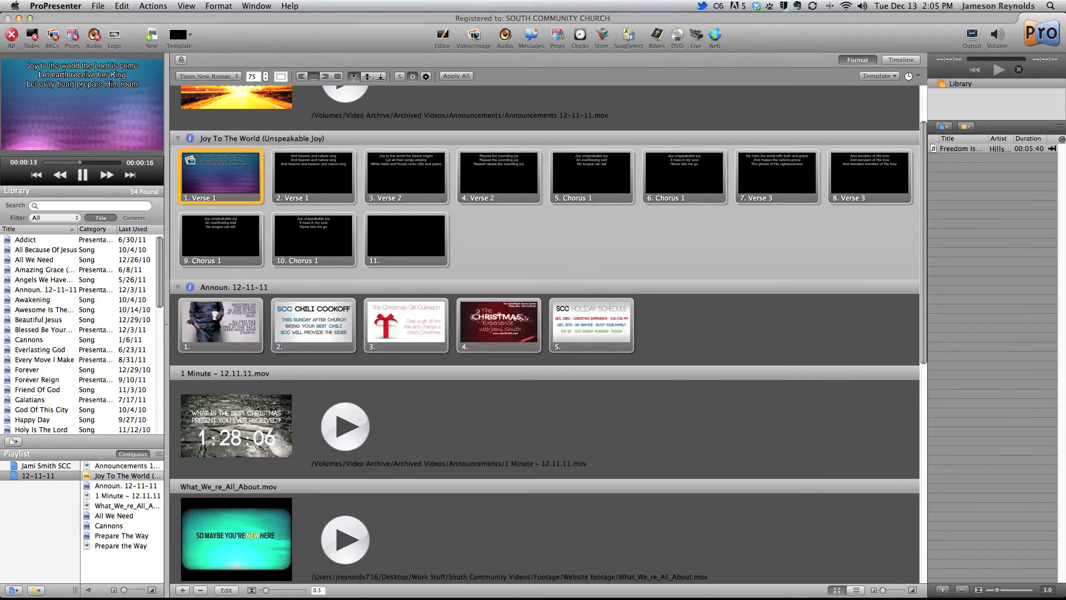
click(475, 36)
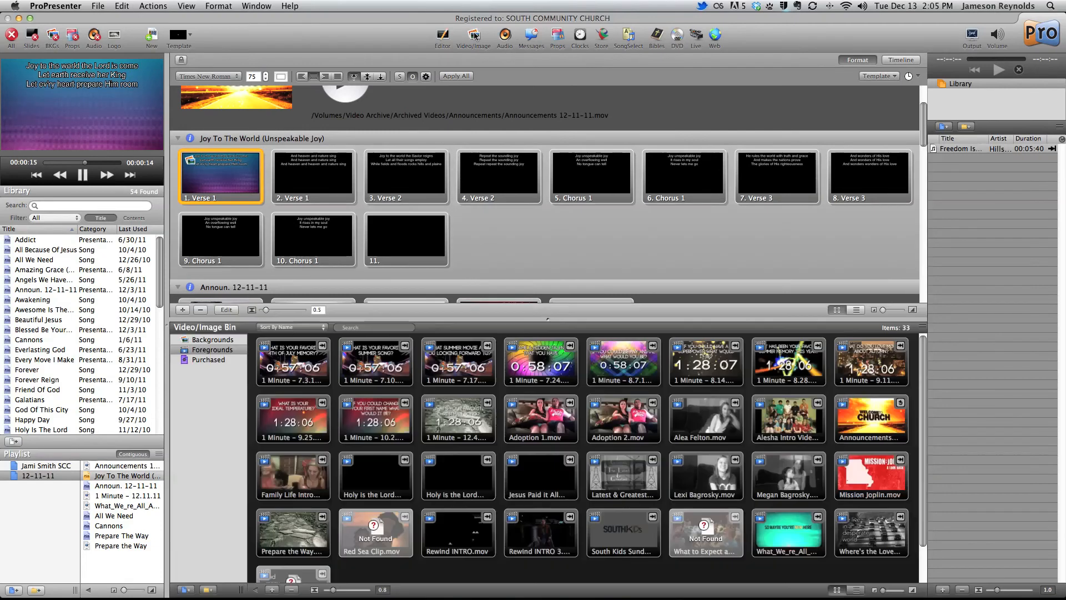
click(475, 36)
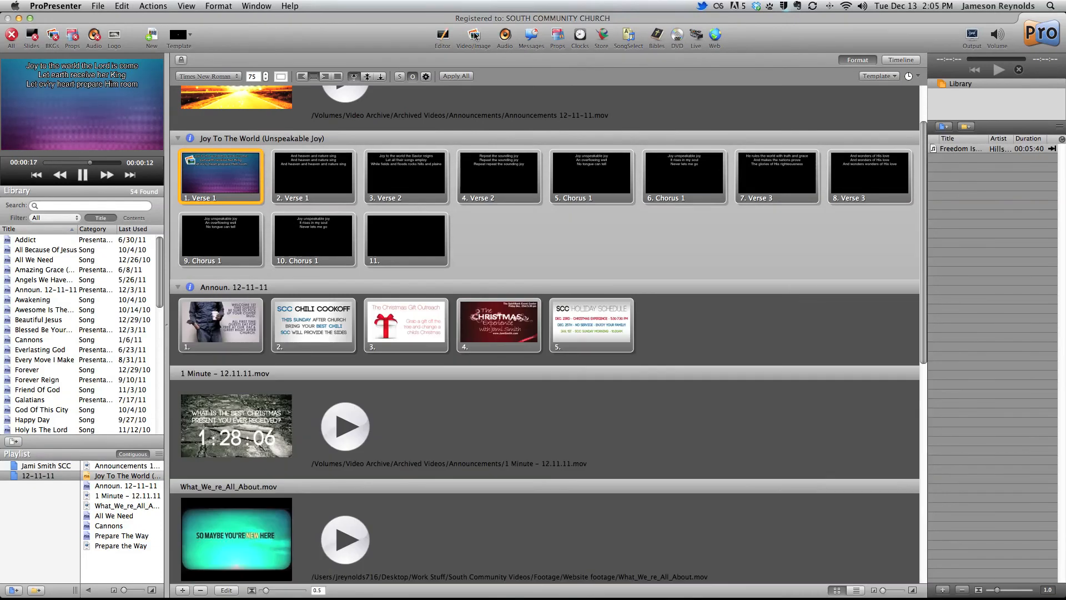
Hide the audio bin and show it again
click(505, 36)
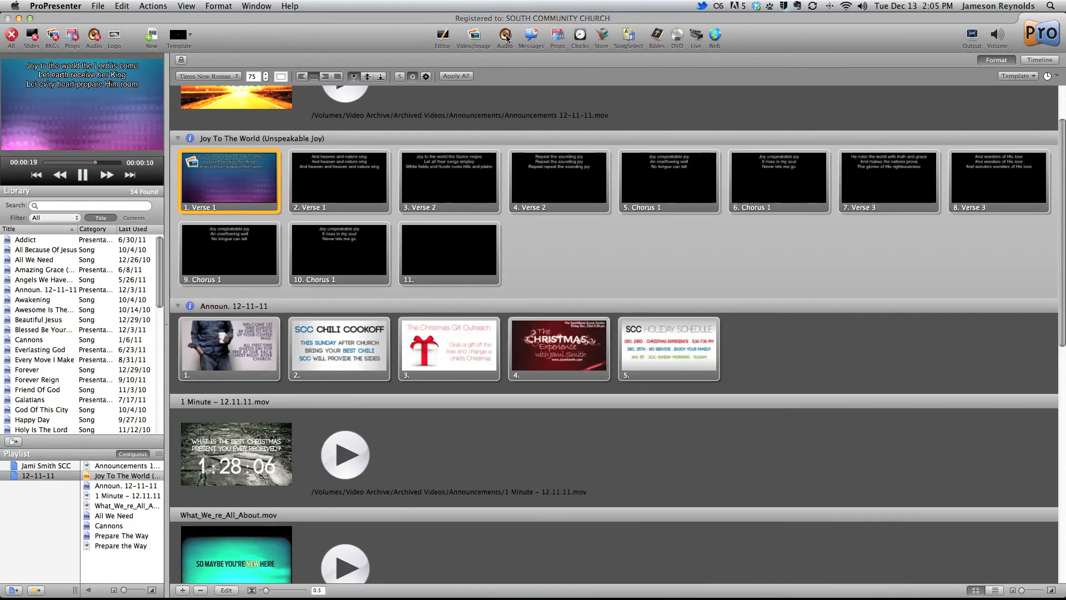
click(505, 36)
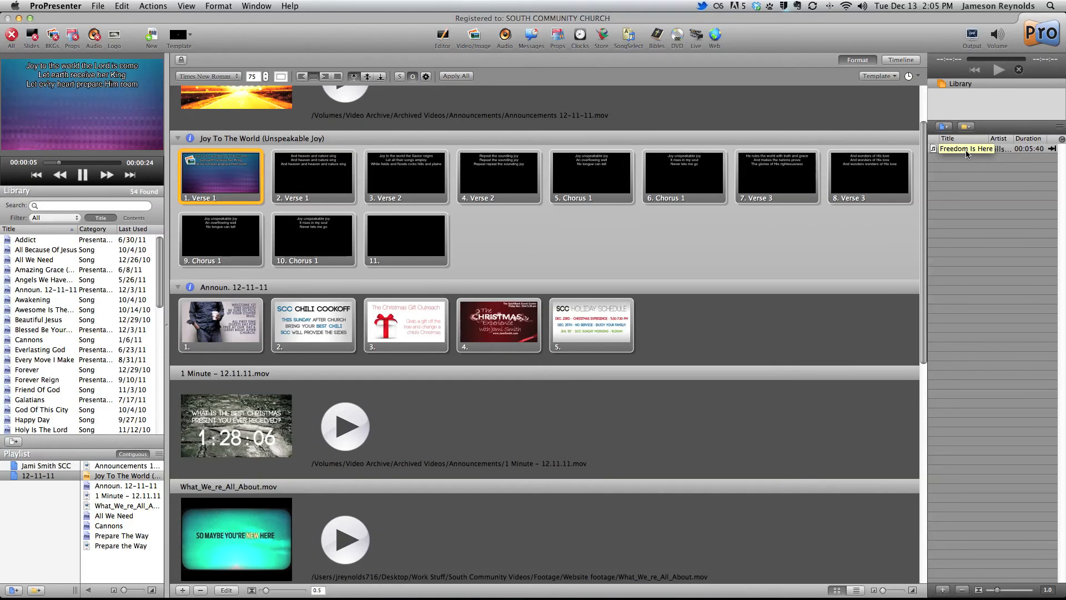
click(508, 38)
click(509, 39)
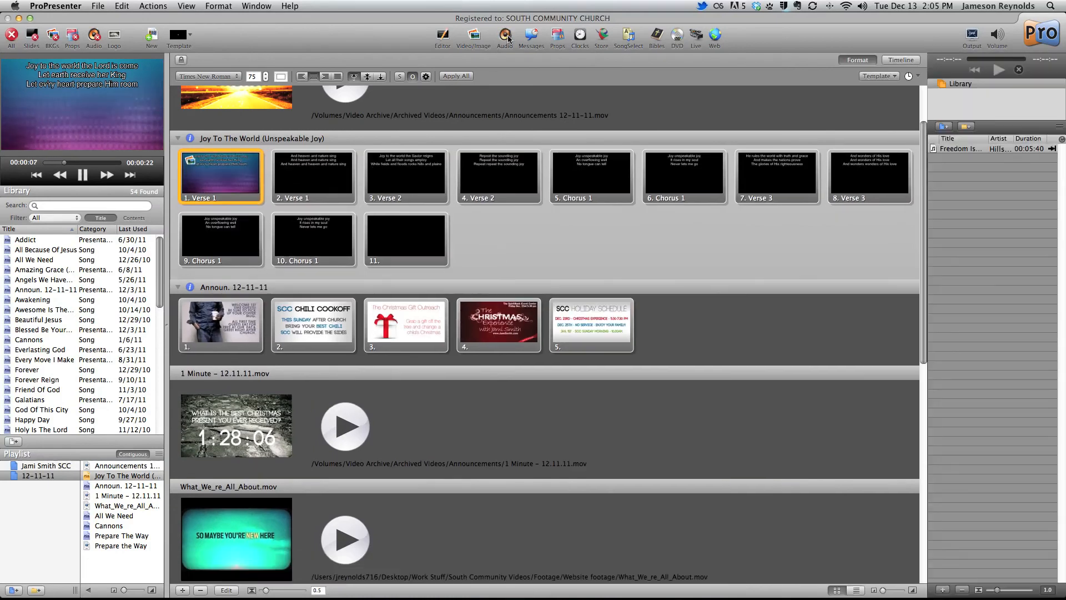
Play the Freedom Is Here track from the audio bin briefly and stop it
click(961, 148)
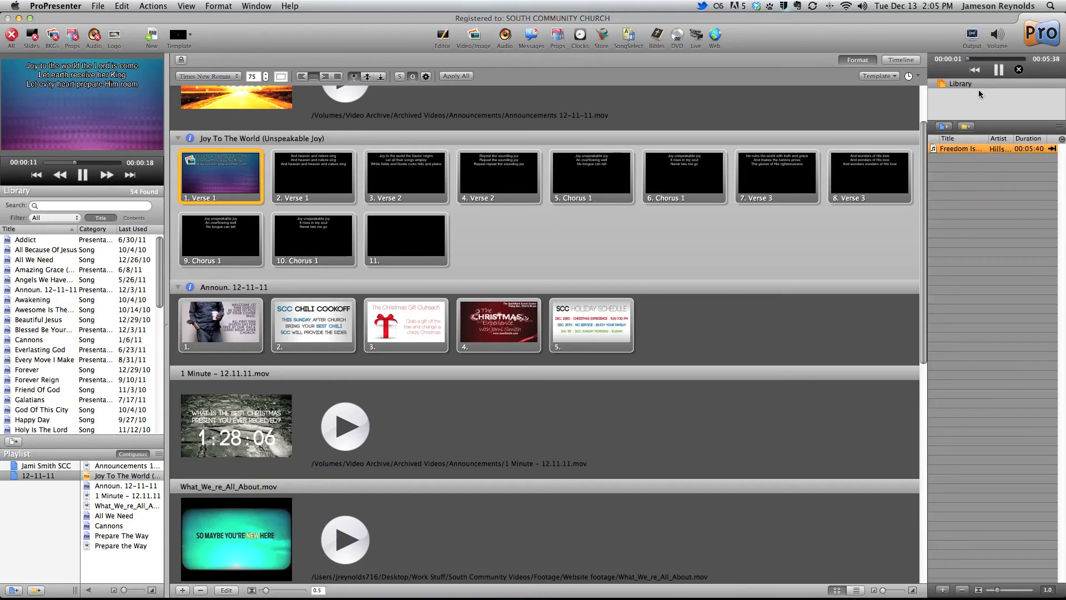
click(998, 69)
click(1018, 70)
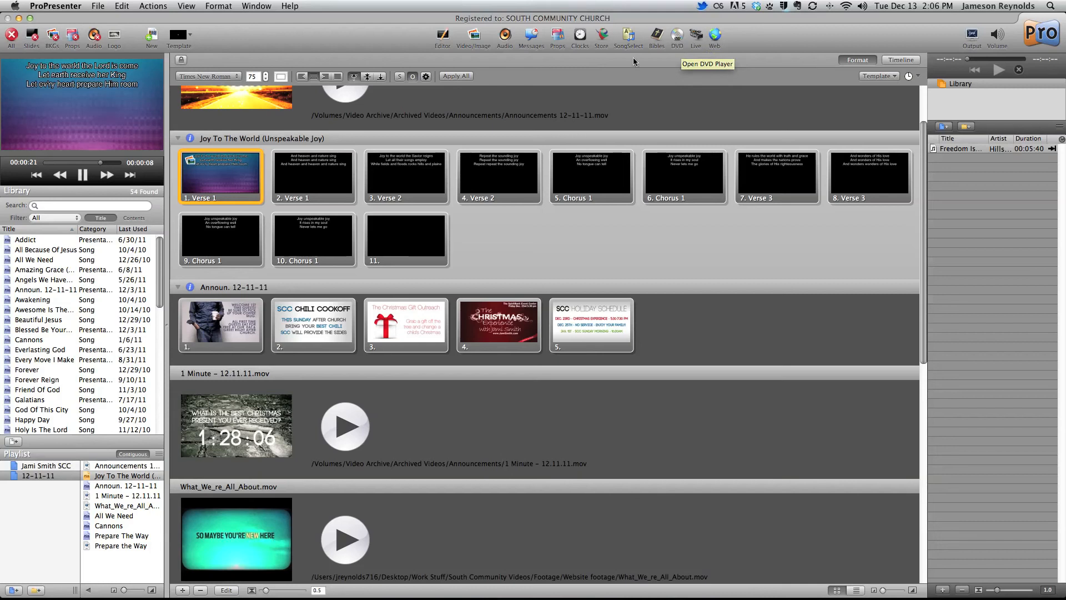
Open the Bible lookup and load Jeremiah chapter 29
click(657, 37)
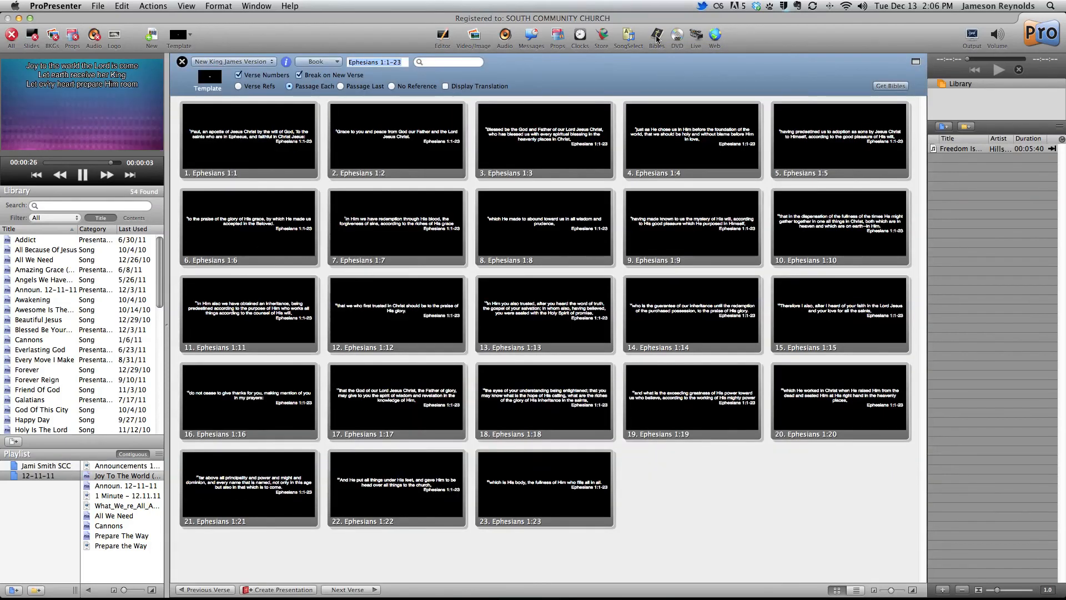
key(super+Tab)
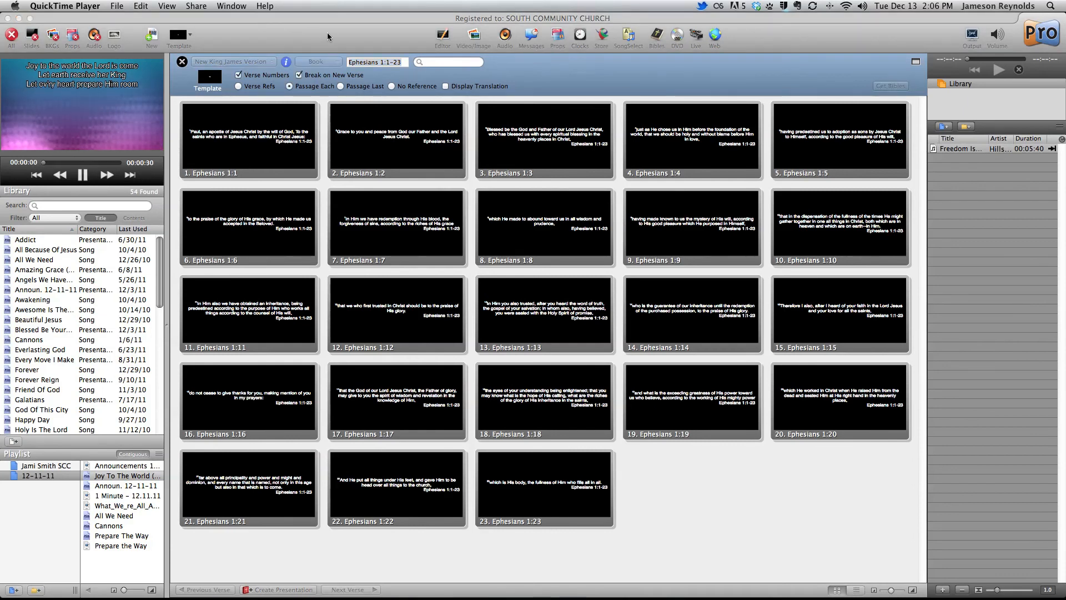
click(327, 37)
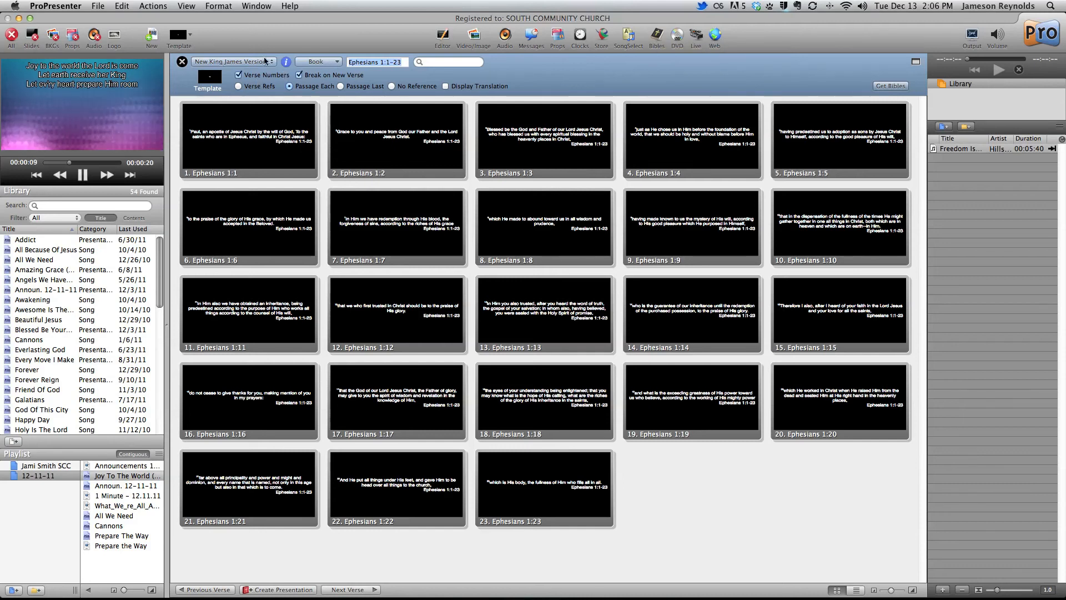
click(318, 61)
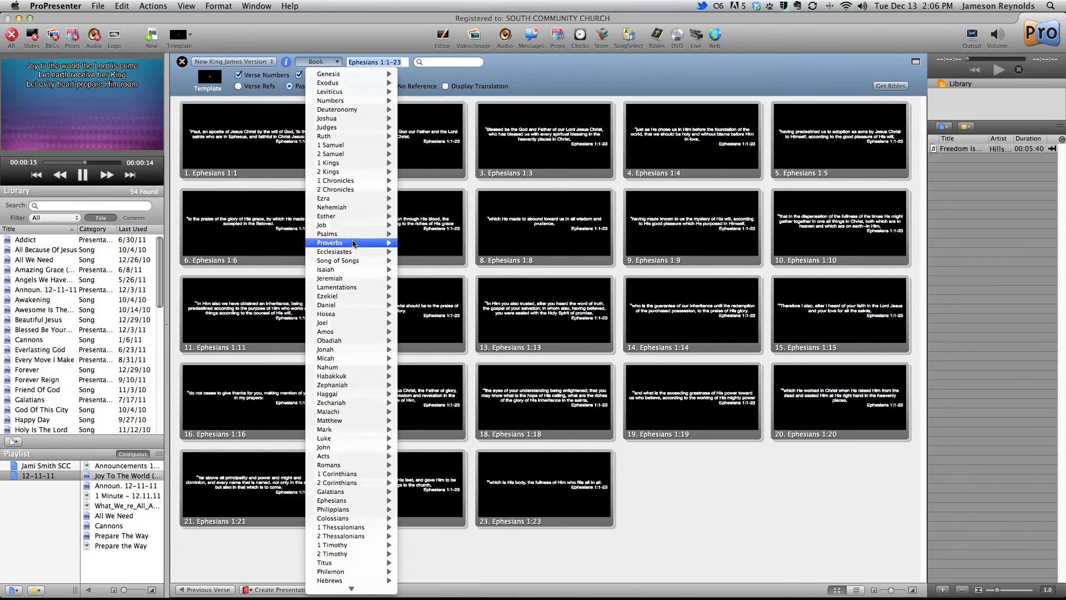
mouse_move(350, 280)
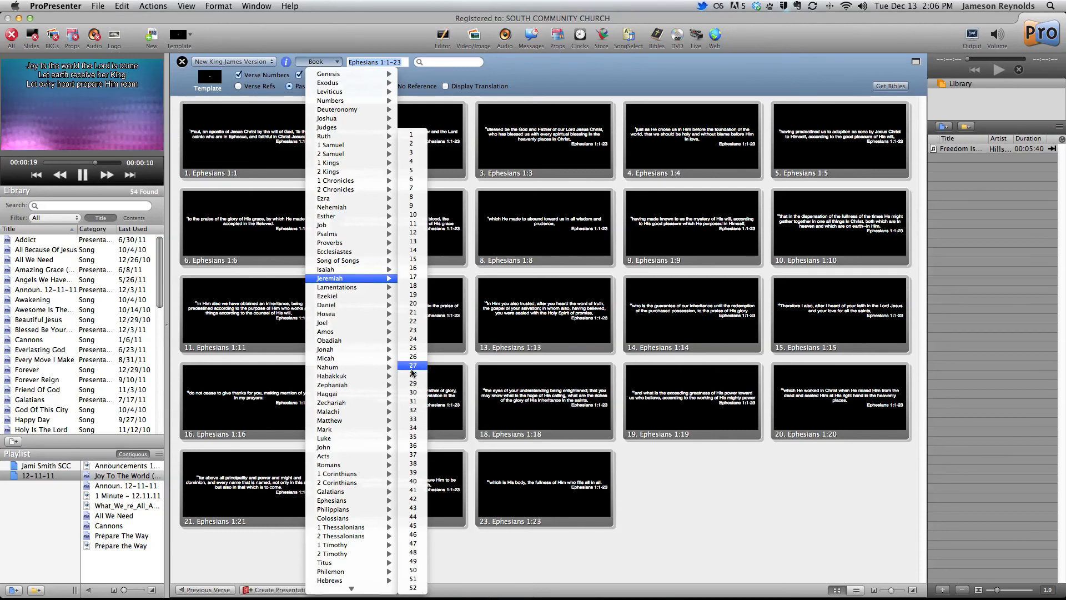
click(413, 383)
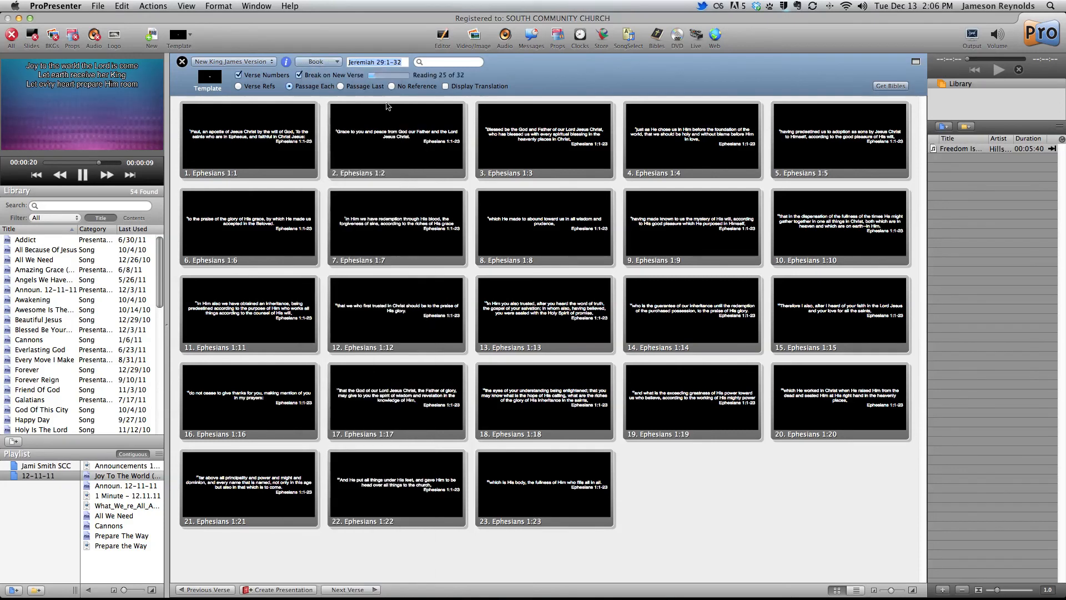
Narrow the Bible passage to Jeremiah 29:11 and create a presentation from it
click(400, 63)
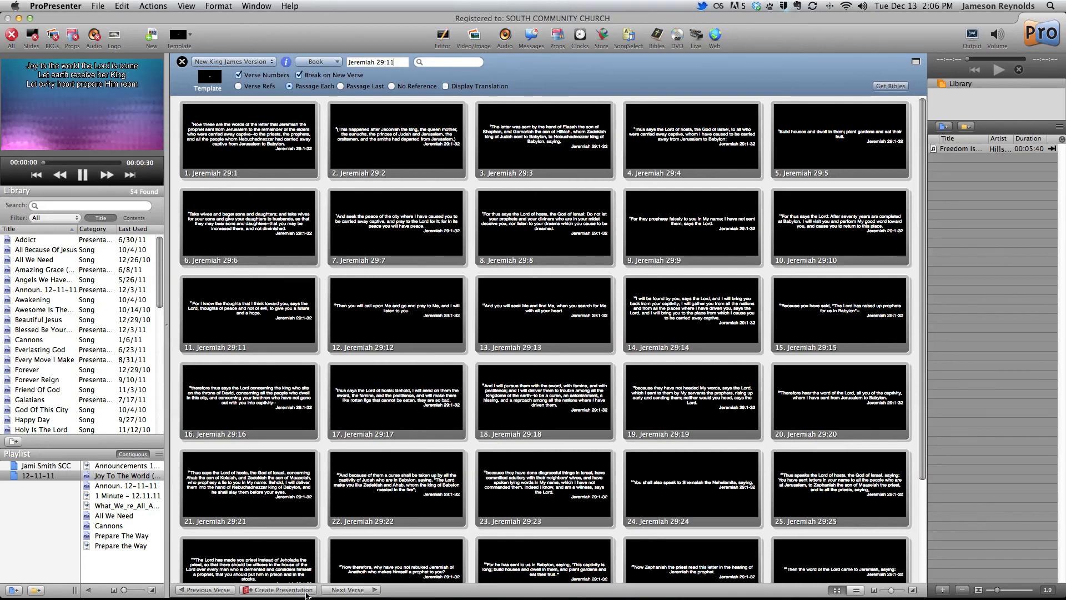
key(Return)
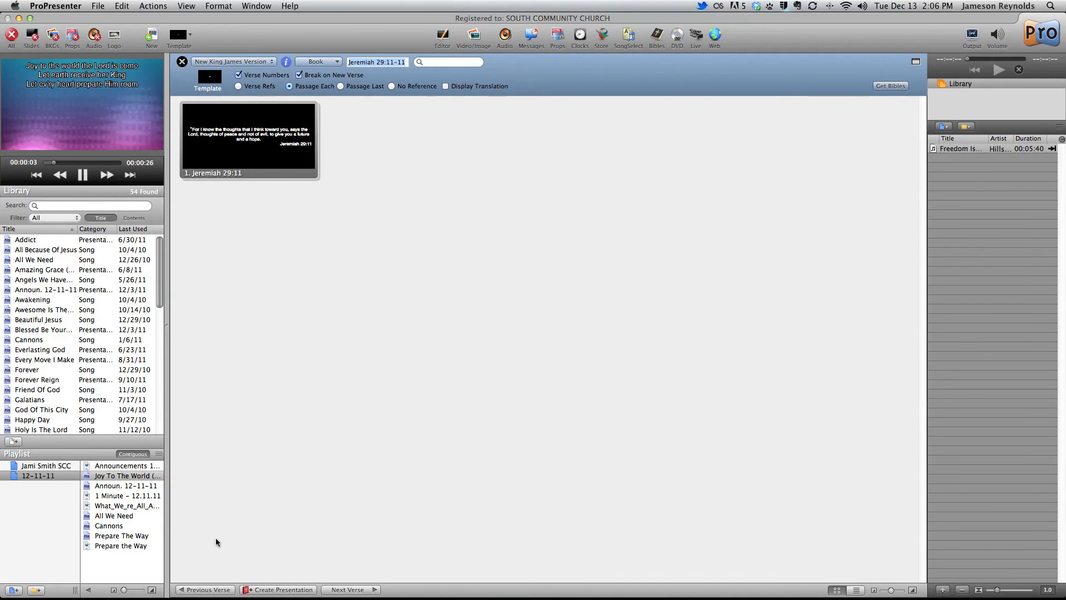
click(287, 592)
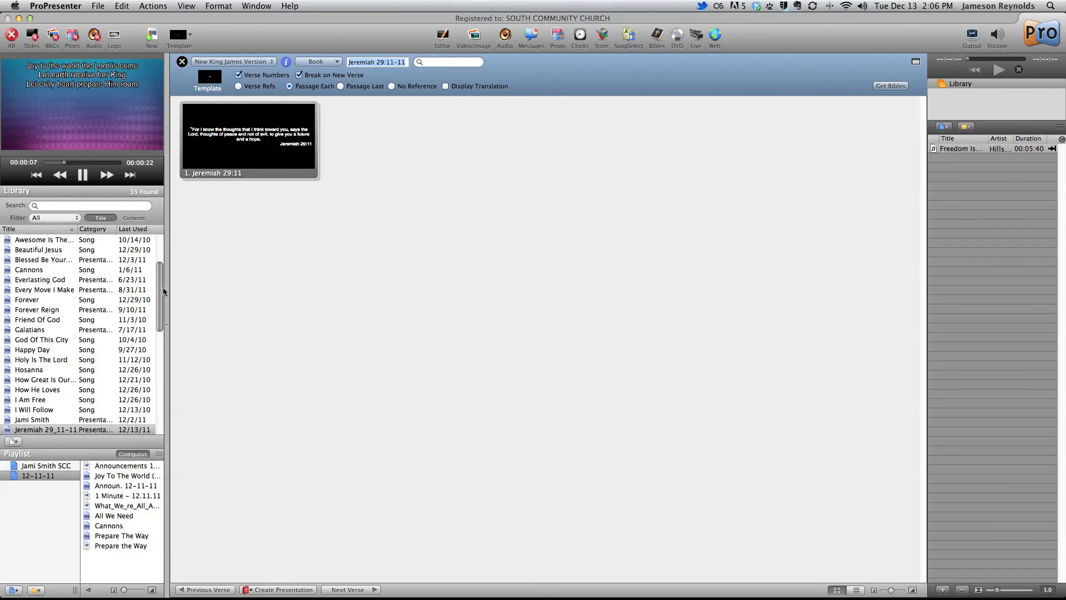
Add the Jeremiah 29_11-11 presentation from the library to the end of the 12-11-11 playlist and close the Bible lookup
drag(160, 292, 159, 314)
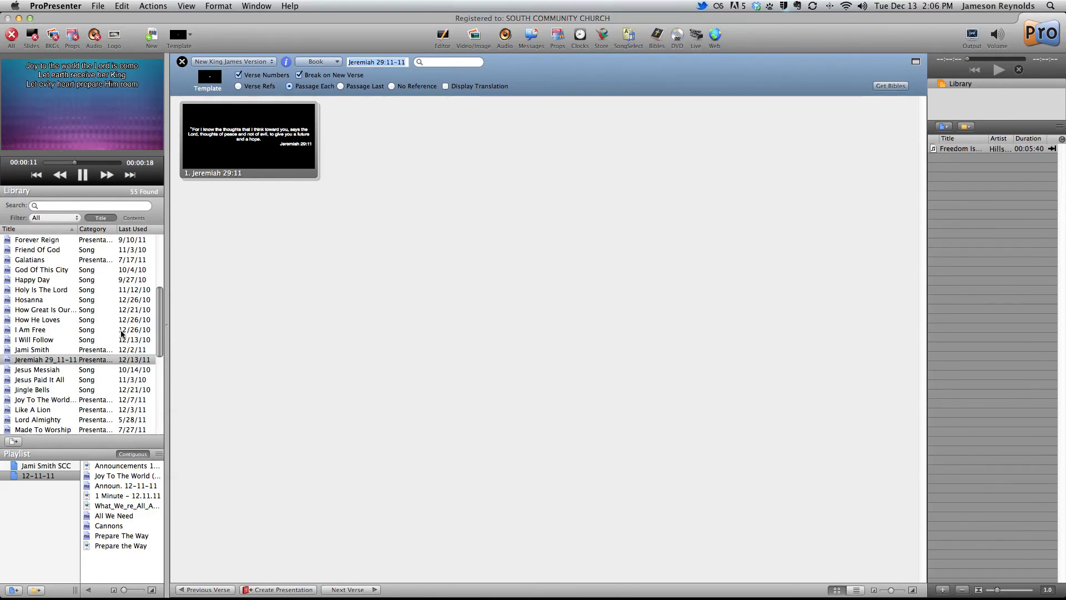
click(65, 358)
drag(40, 362, 121, 562)
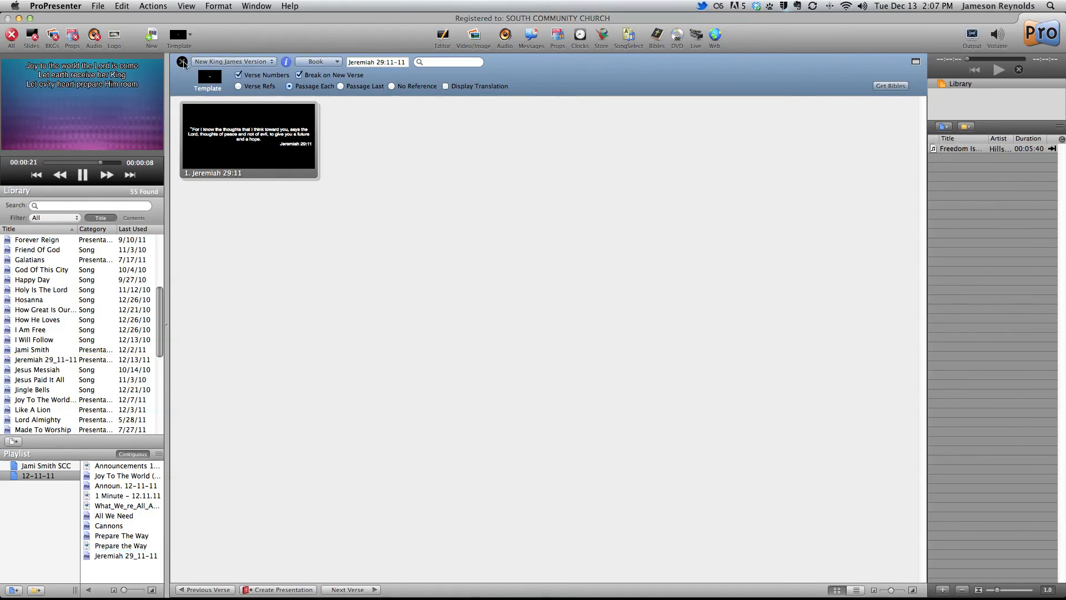
click(183, 62)
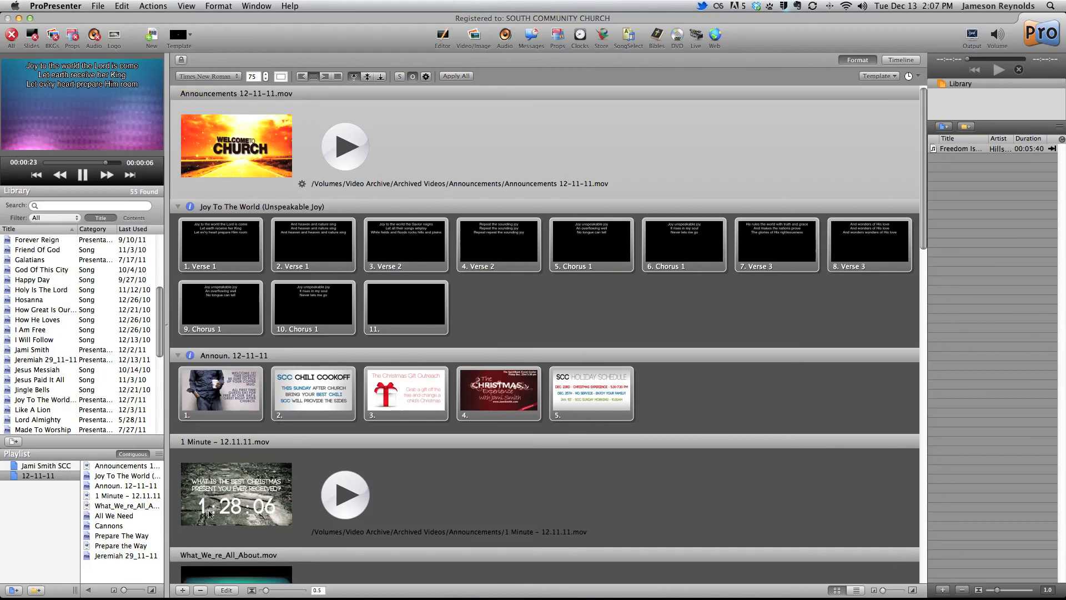
Display the Jeremiah 29:11 slide from the playlist and go to the Prepare The Way song
click(120, 555)
click(234, 148)
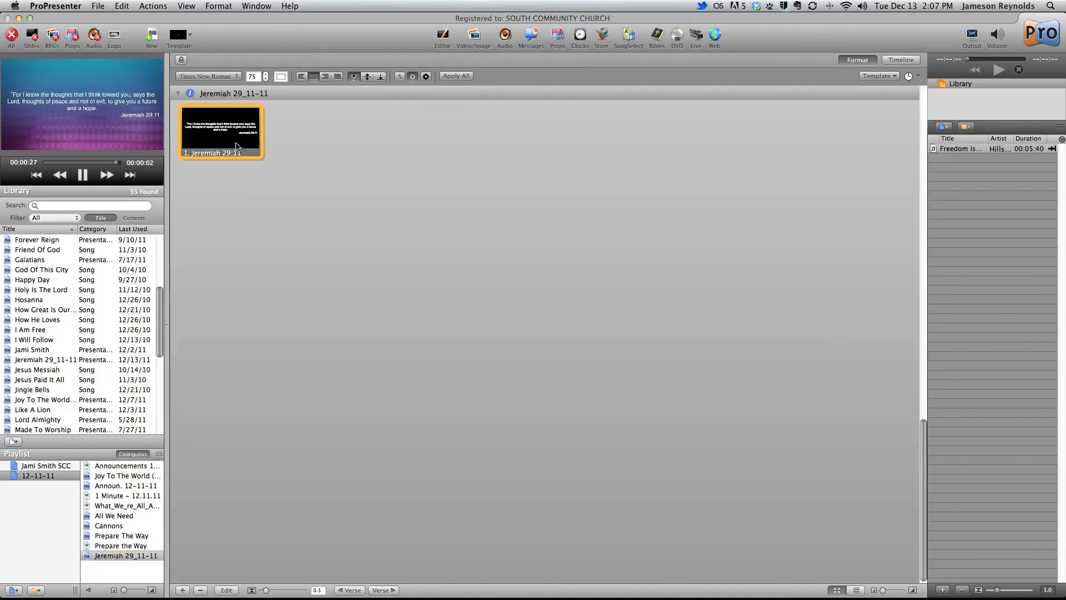
click(110, 536)
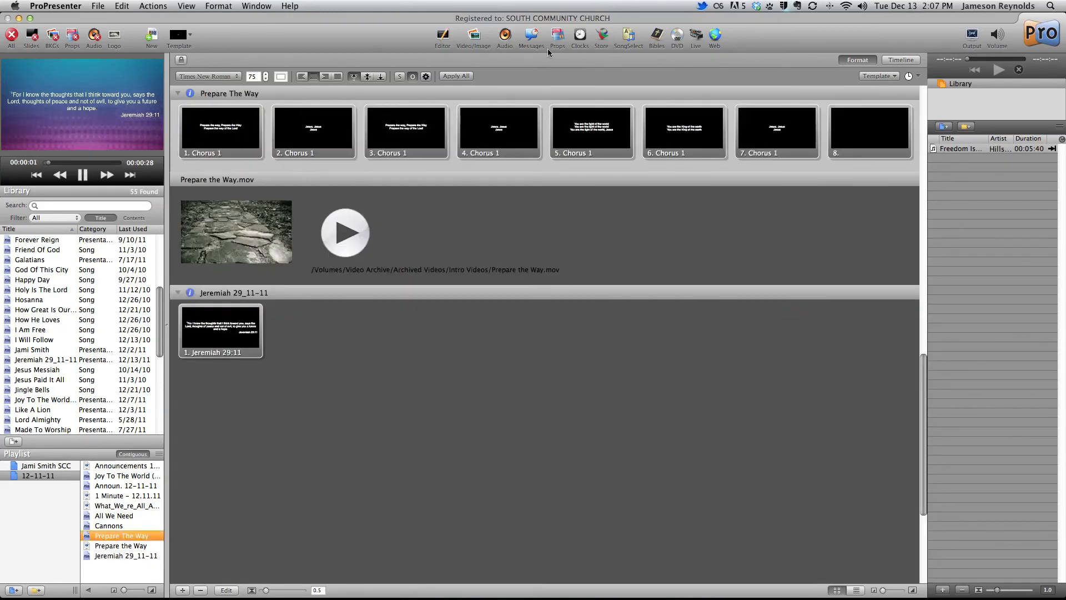